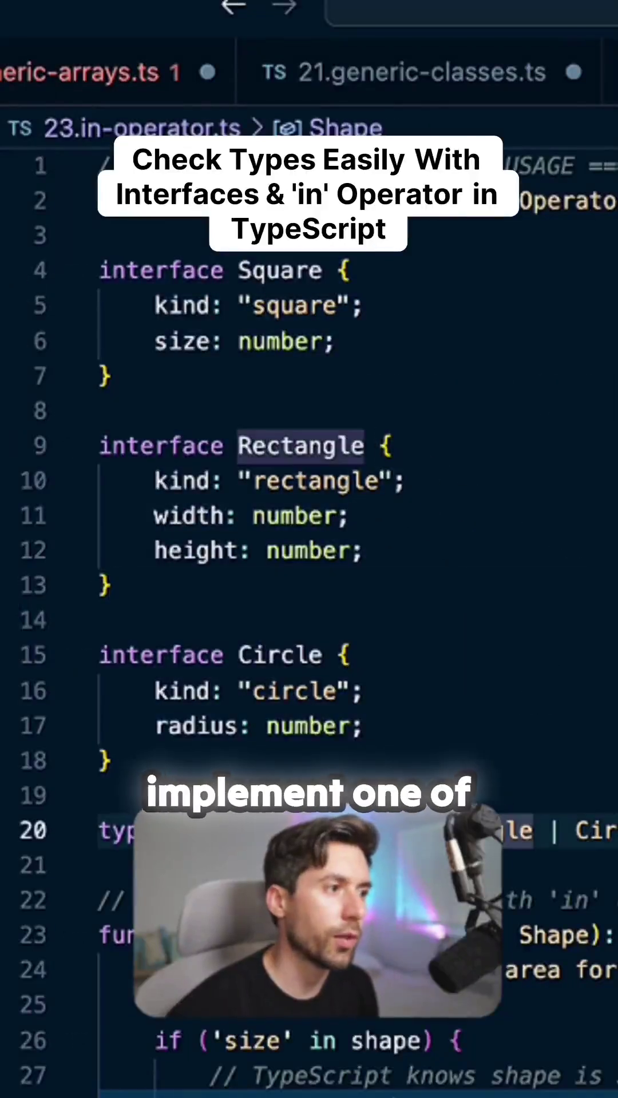
pyautogui.scroll(-2, 592, 841)
# Step: Highlight calculateArea's square branch and its size check block
pyautogui.click(606, 858)
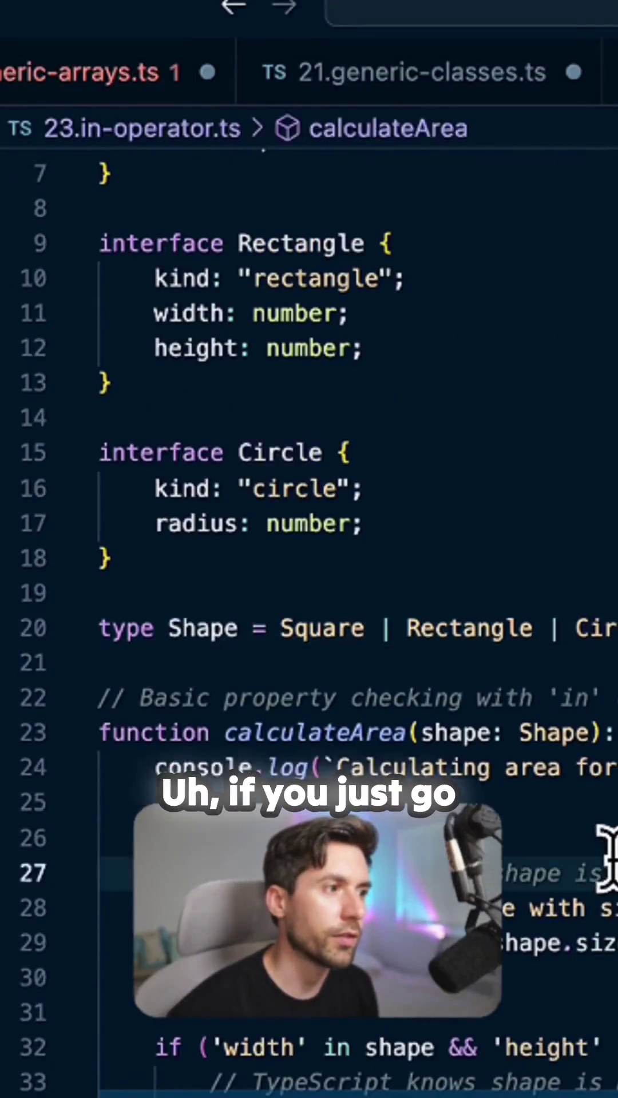
pyautogui.scroll(-1, 605, 858)
pyautogui.scroll(3, 606, 729)
pyautogui.scroll(-4, 606, 729)
pyautogui.scroll(-1, 608, 661)
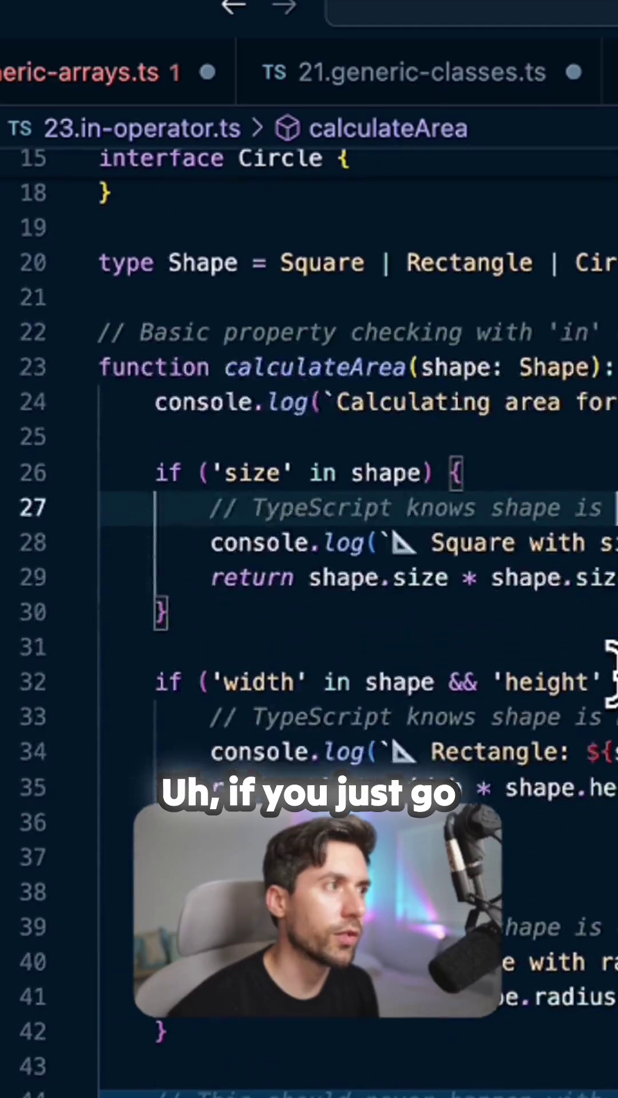
pyautogui.doubleClick(221, 368)
pyautogui.click(347, 507)
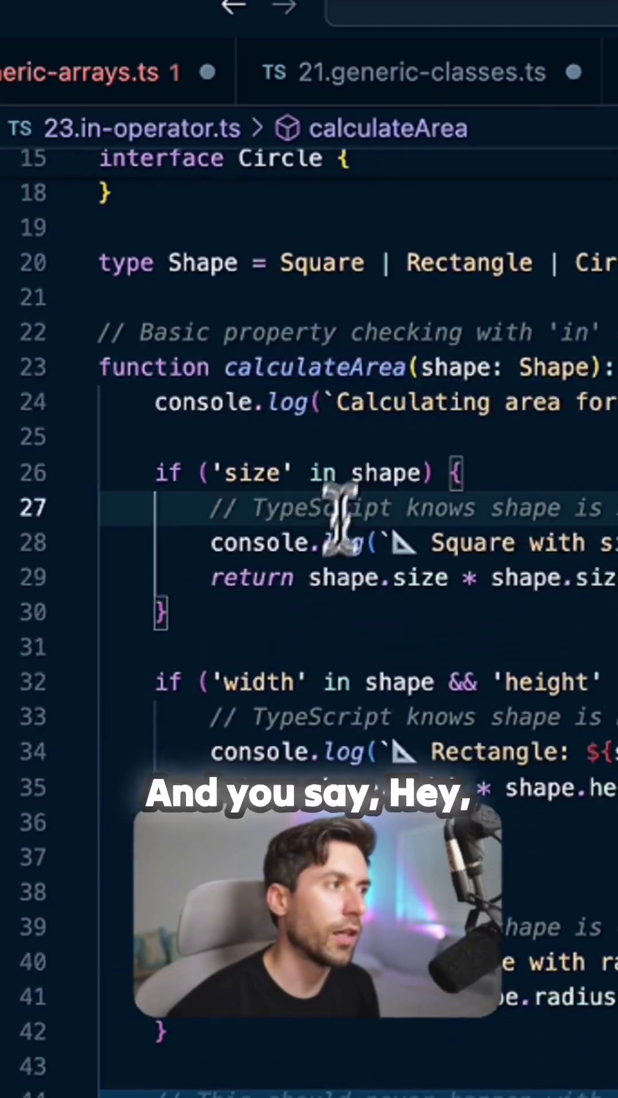
pyautogui.click(317, 611)
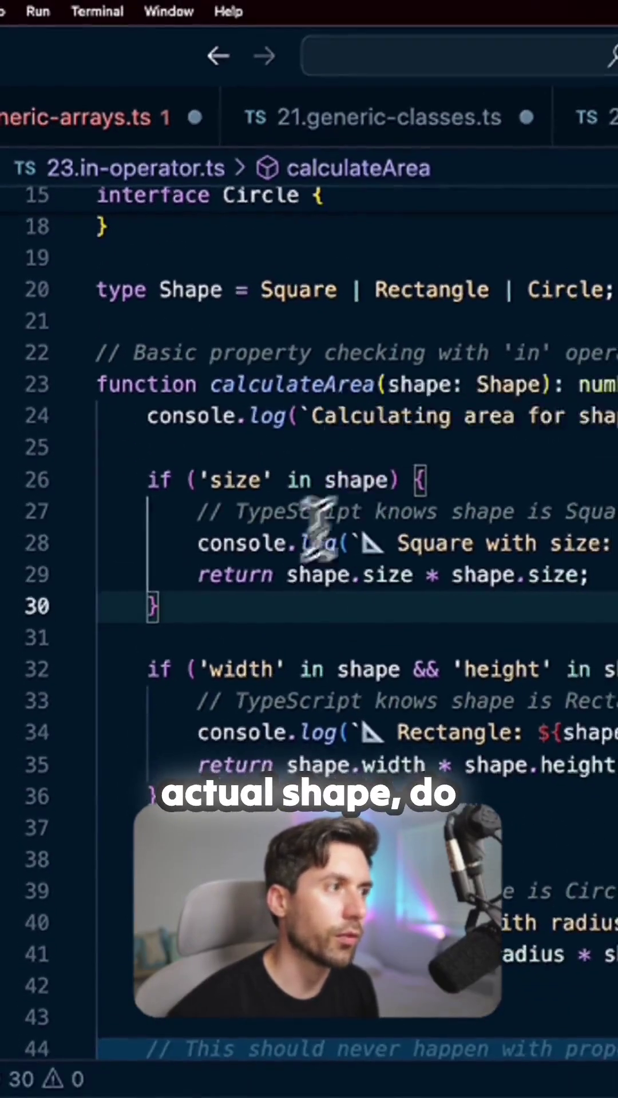
pyautogui.scroll(-1, 531, 720)
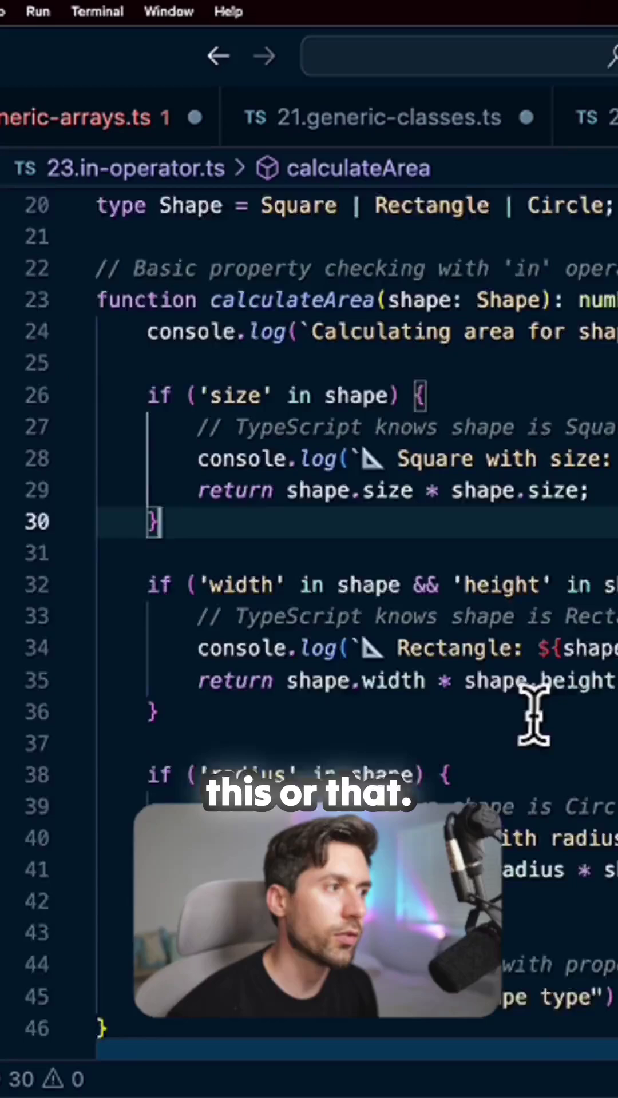
pyautogui.scroll(5, 533, 720)
pyautogui.scroll(3, 529, 644)
pyautogui.scroll(-2, 529, 711)
pyautogui.scroll(-2, 529, 469)
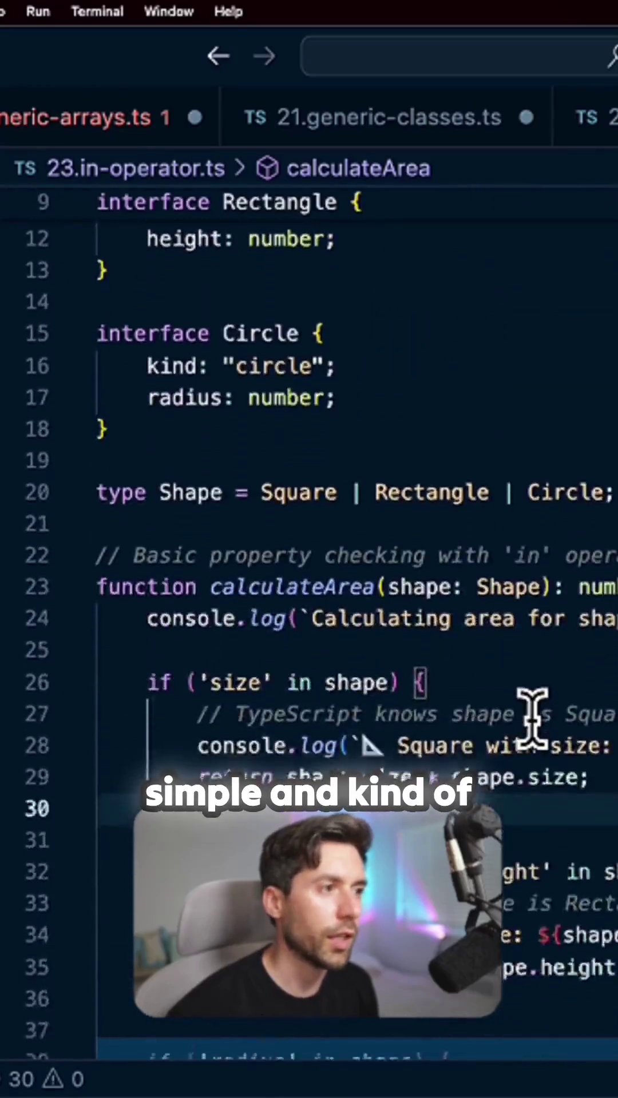
pyautogui.scroll(-3, 532, 712)
pyautogui.scroll(7, 532, 716)
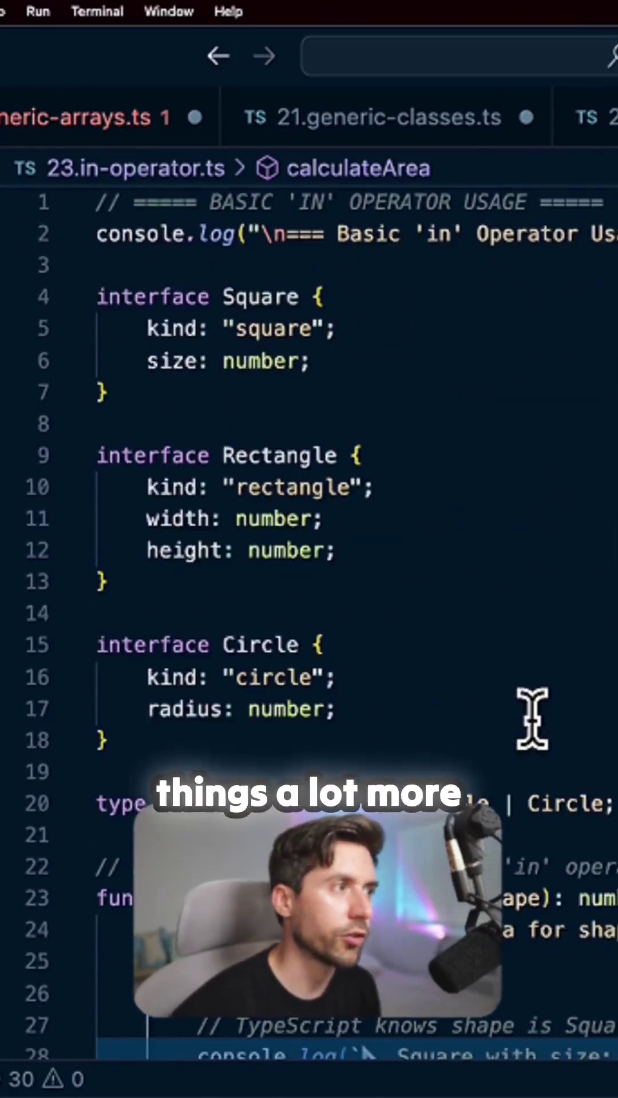
pyautogui.scroll(-1, 522, 714)
pyautogui.scroll(-1, 501, 919)
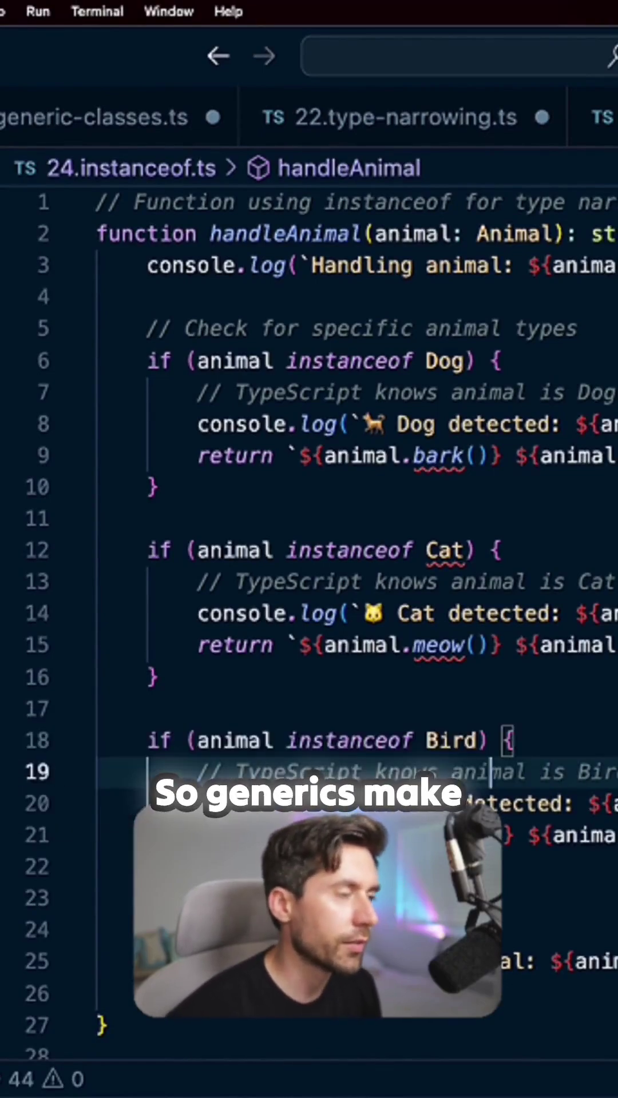
# Step: Walk through the Cat and Bird instanceof checks in handleAnimal, without editing
pyautogui.click(498, 644)
pyautogui.click(461, 526)
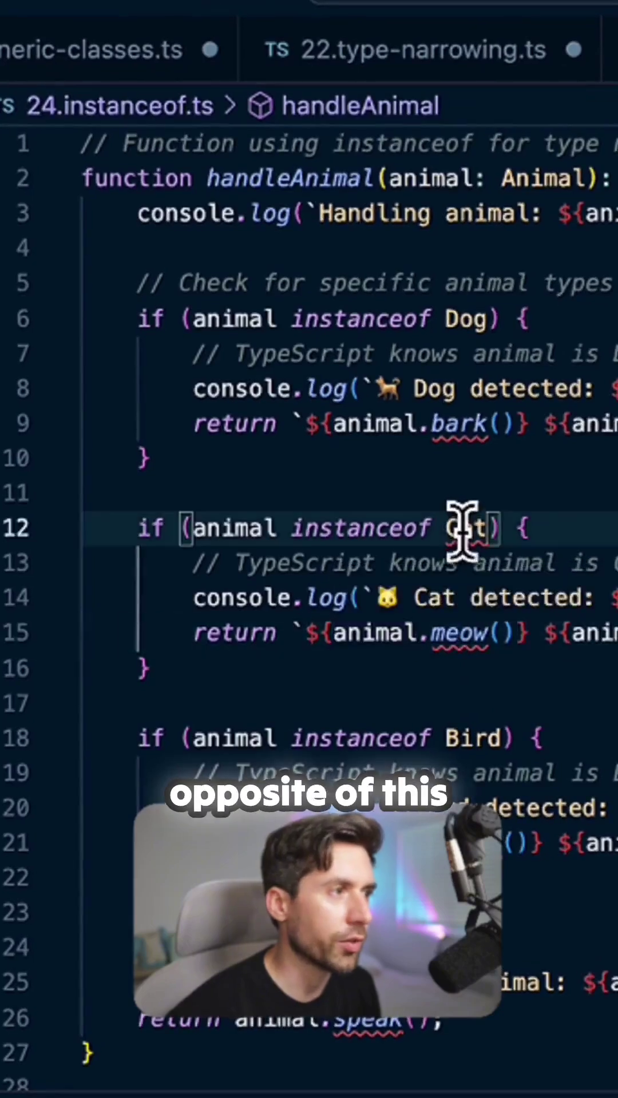
pyautogui.click(508, 634)
pyautogui.click(471, 740)
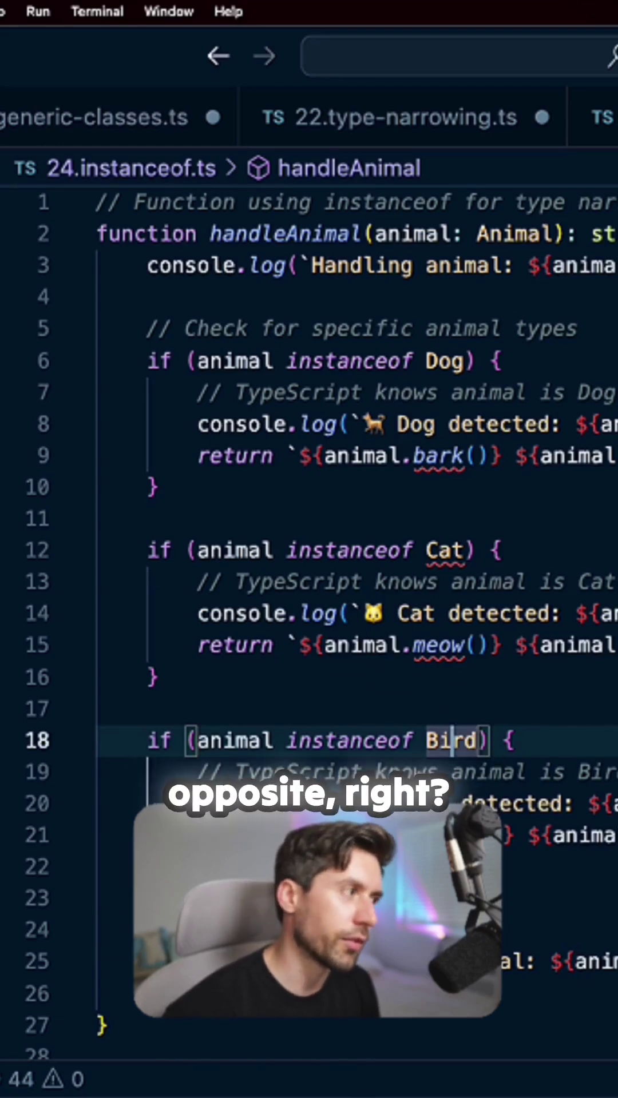
pyautogui.click(525, 759)
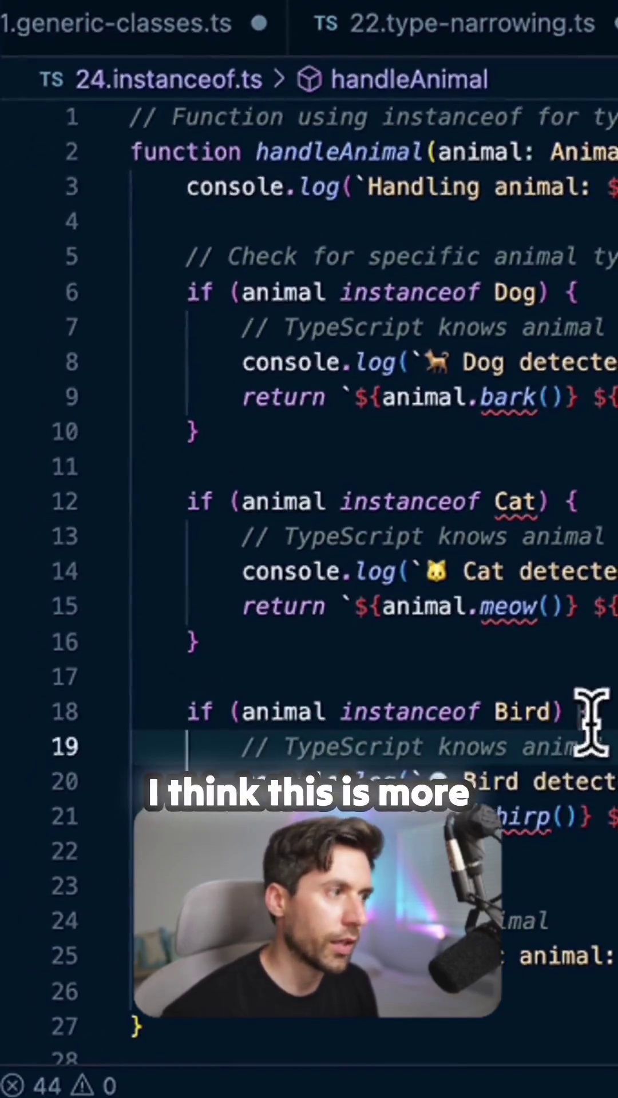
pyautogui.press('Up')
pyautogui.press('Up')
pyautogui.press('Up')
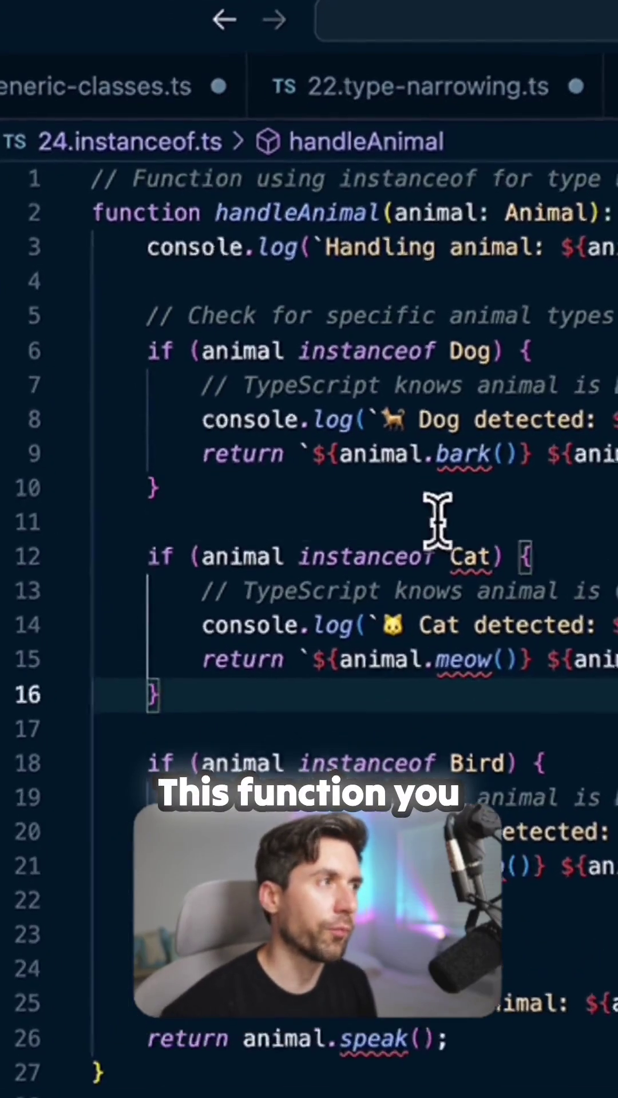
pyautogui.click(503, 518)
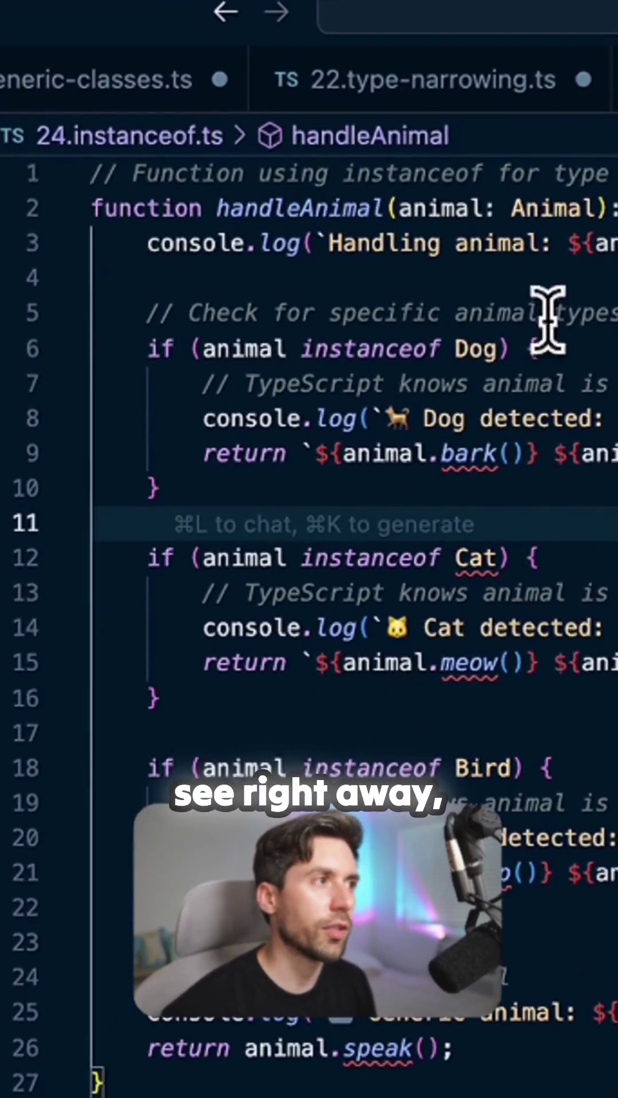
pyautogui.click(292, 347)
pyautogui.rightClick(294, 346)
pyautogui.press('Escape')
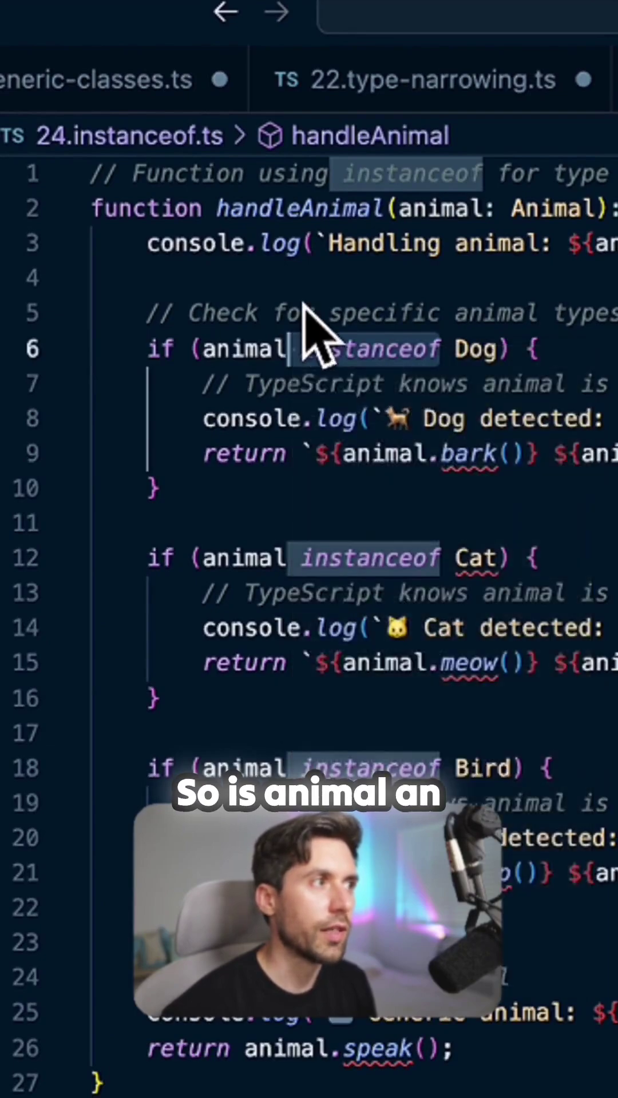
pyautogui.click(452, 244)
pyautogui.click(576, 209)
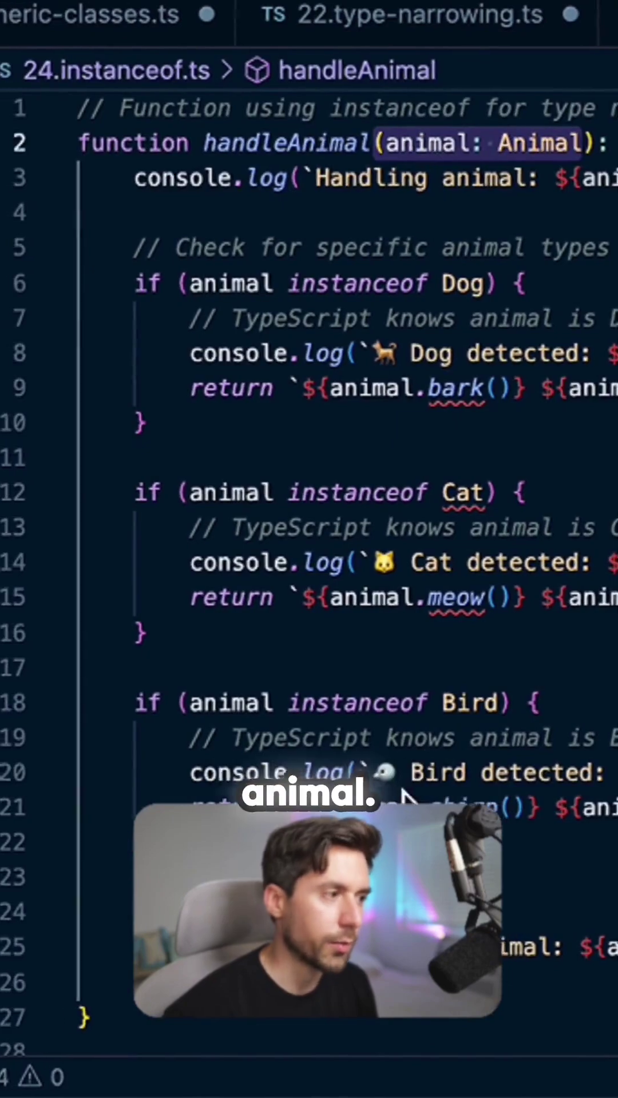
pyautogui.press('Down')
pyautogui.press('Down')
pyautogui.press('Down')
pyautogui.press('Down')
pyautogui.press('Down')
pyautogui.press('Down')
pyautogui.press('Down')
pyautogui.press('Down')
pyautogui.press('Down')
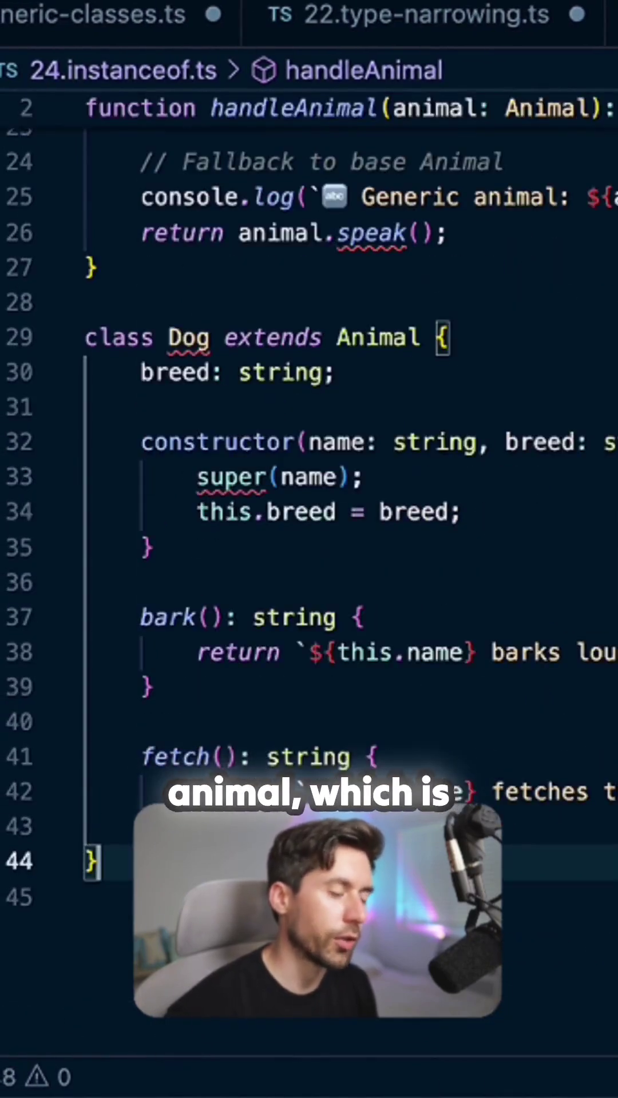